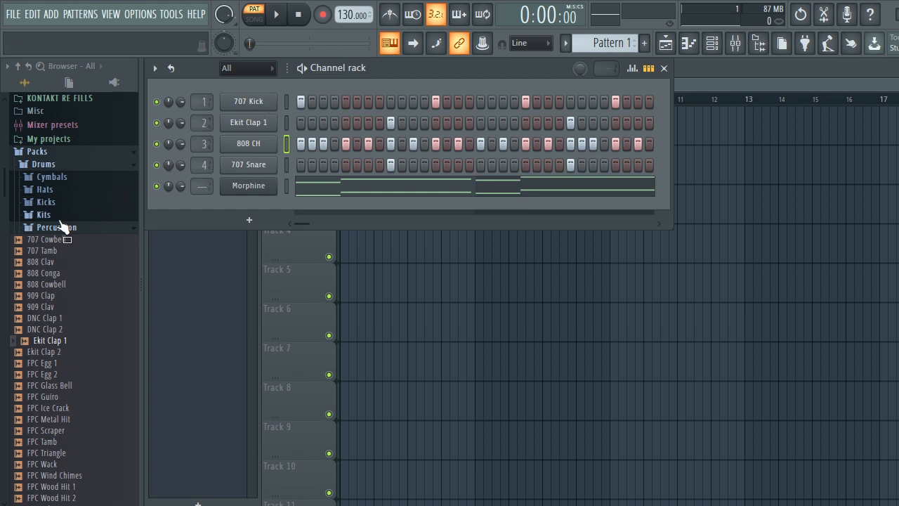
Navigate the browser to Packs > Drums > Kicks.
left_click(37, 152)
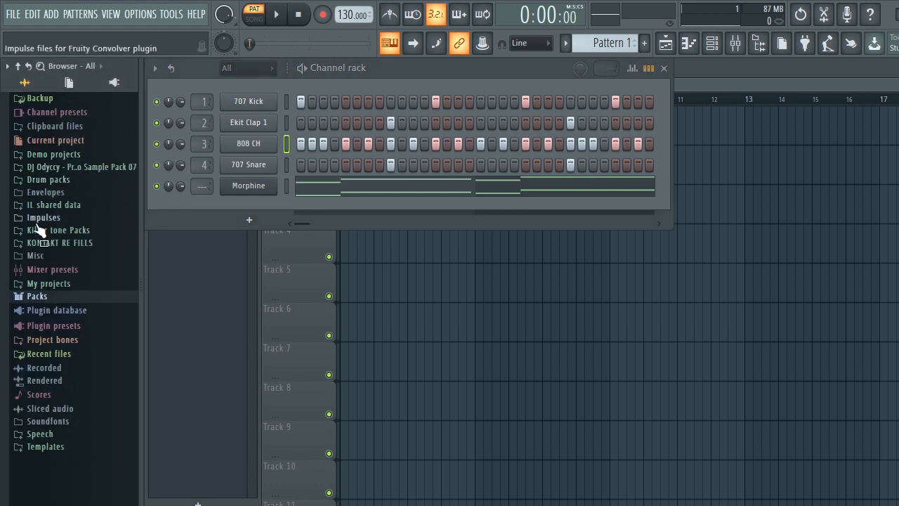
left_click(39, 298)
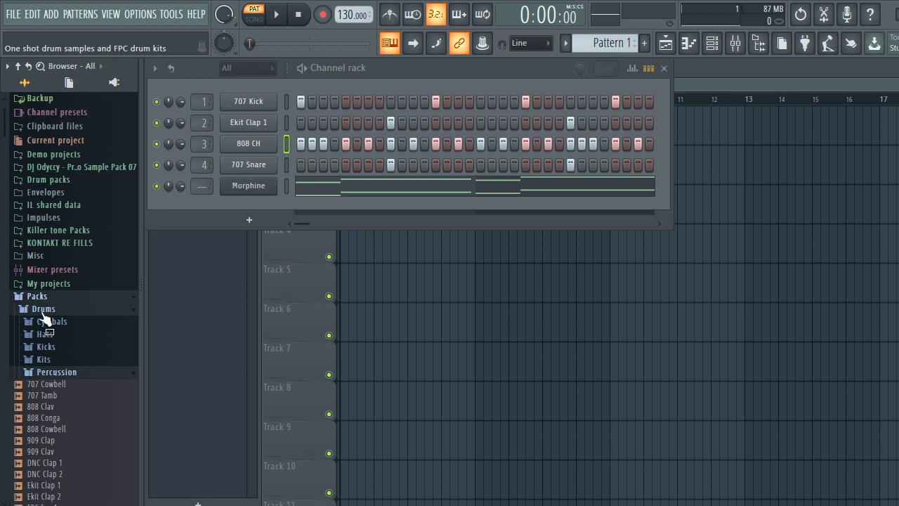
left_click(42, 310)
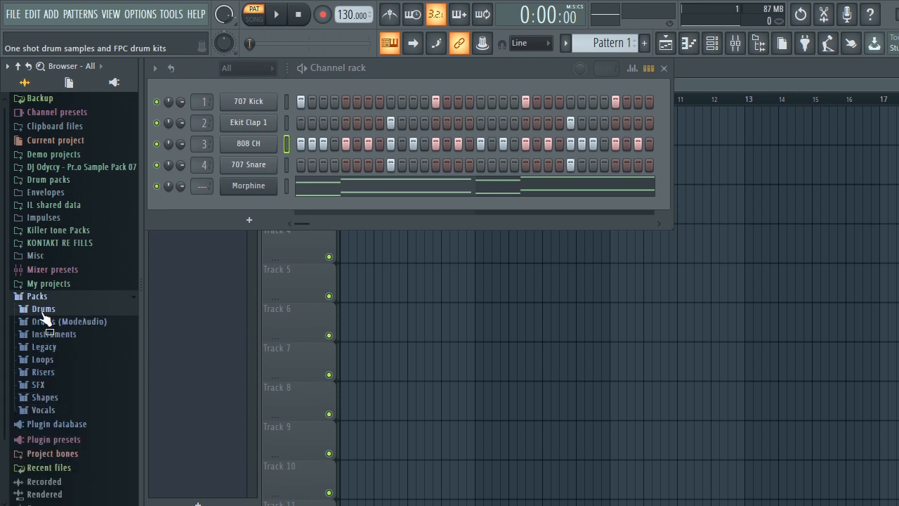
left_click(40, 310)
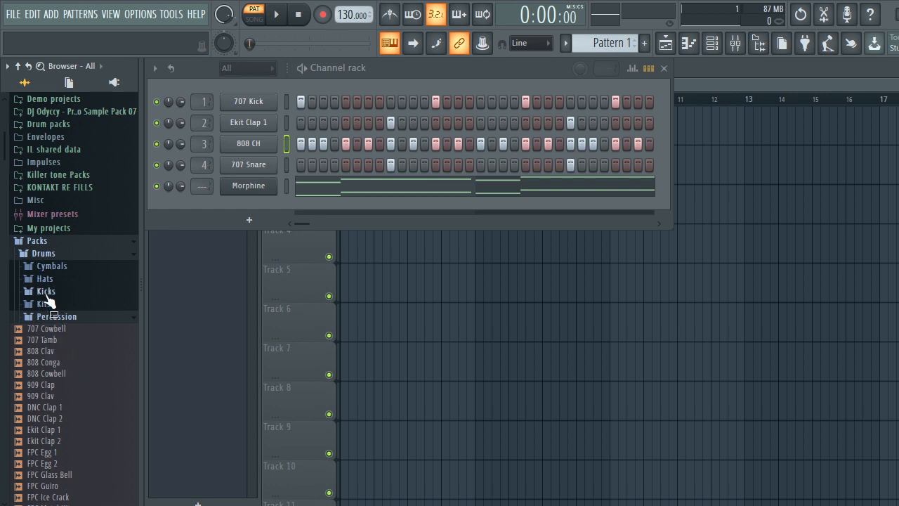
left_click(45, 293)
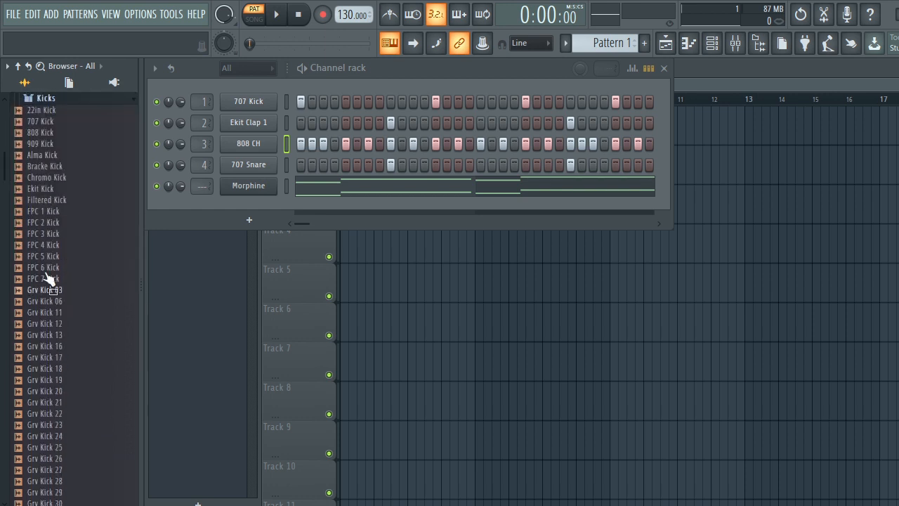
Preview the kick samples 22in Kick, 707 Kick, 808 Kick and 909 Kick.
left_click(40, 110)
left_click(40, 122)
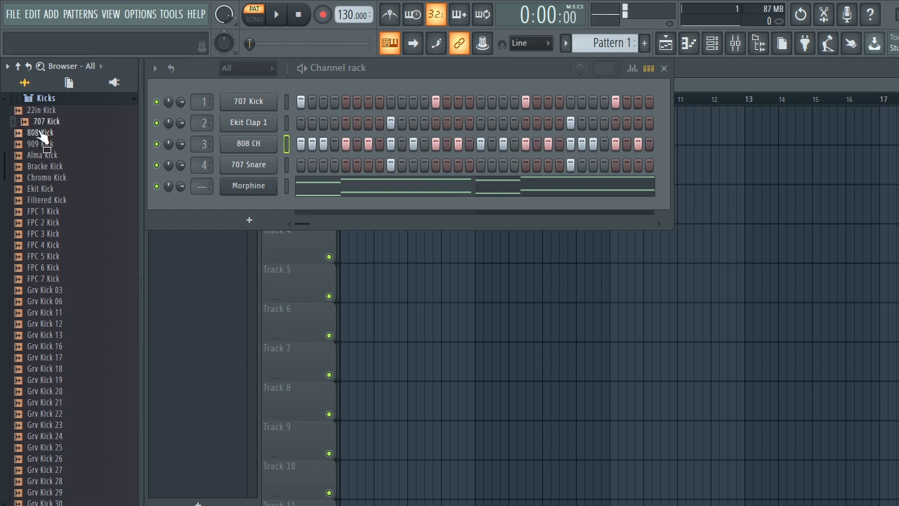
left_click(42, 133)
left_click(40, 144)
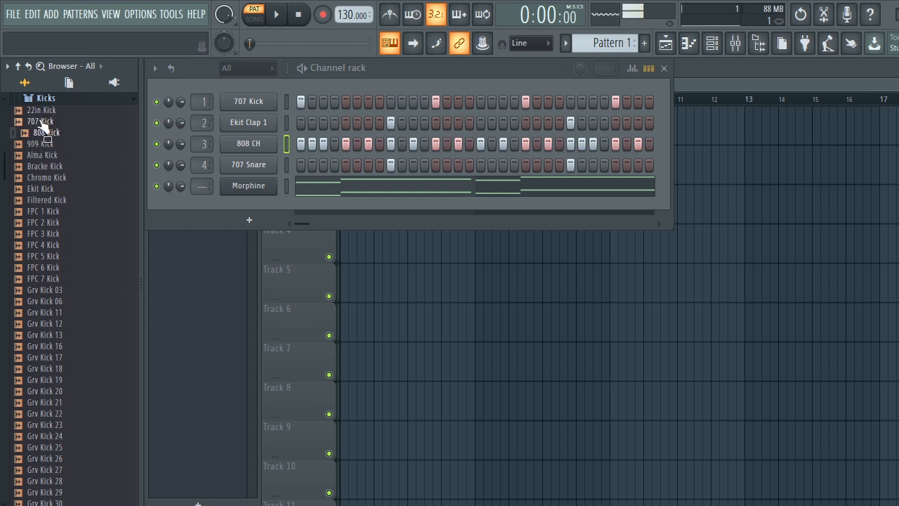
left_click(42, 121)
left_click(41, 111)
left_click(40, 122)
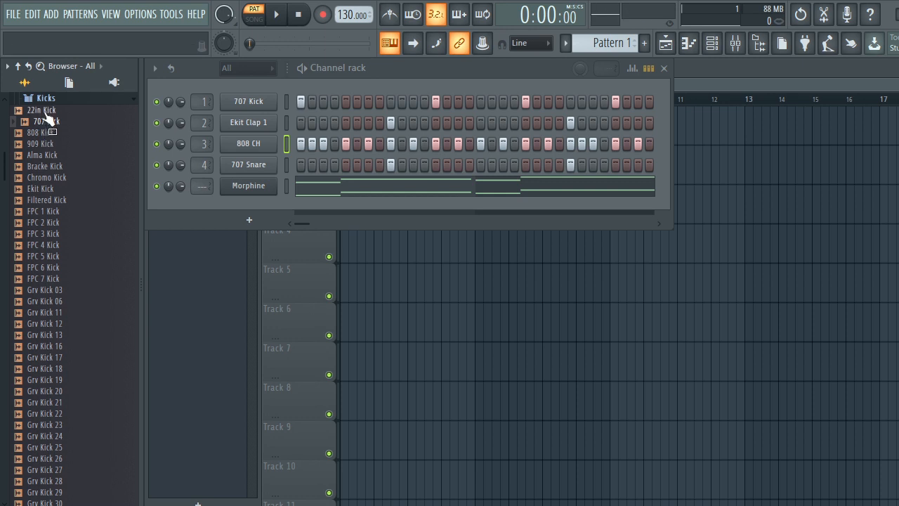
left_click(40, 110)
left_click(41, 121)
Try adding 707 Kick to the channel rack, then delete the added 707 Kick #2 channel.
left_click_drag(32, 124, 244, 105)
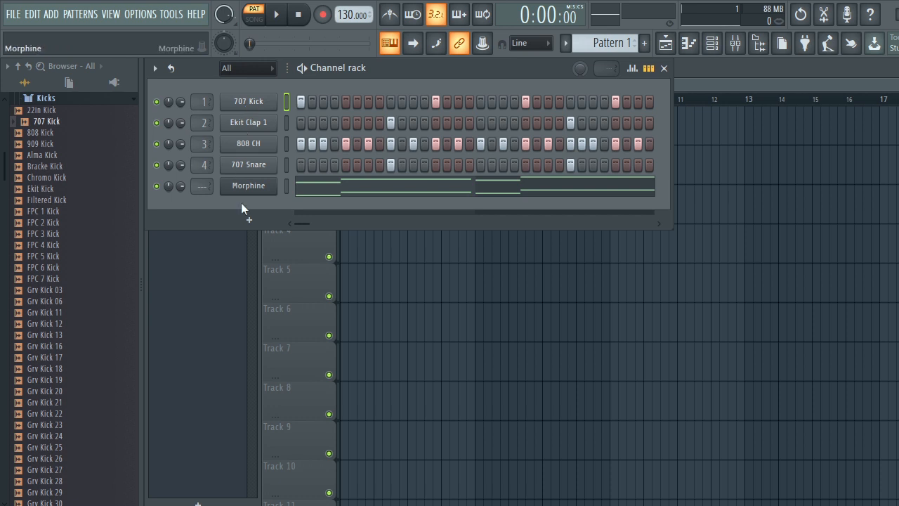
left_click(44, 125)
left_click_drag(44, 129, 252, 112)
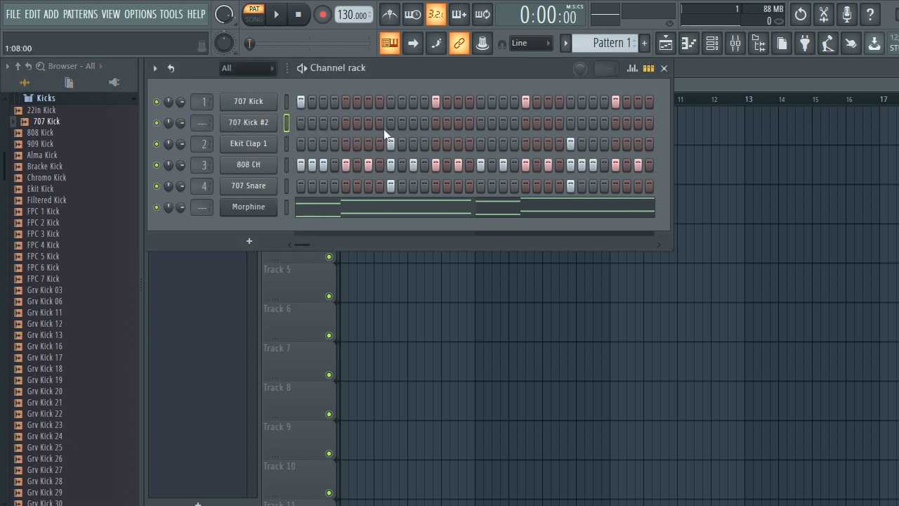
right_click(247, 125)
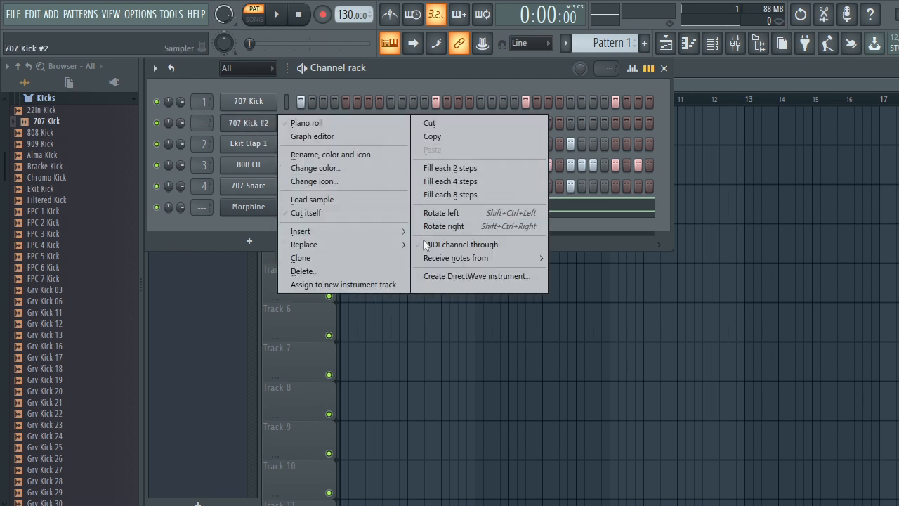
left_click(319, 270)
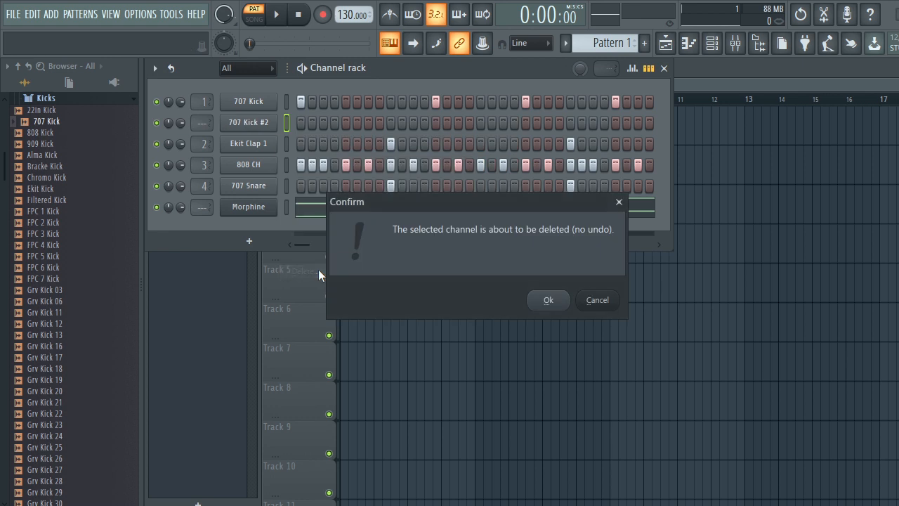
left_click(546, 302)
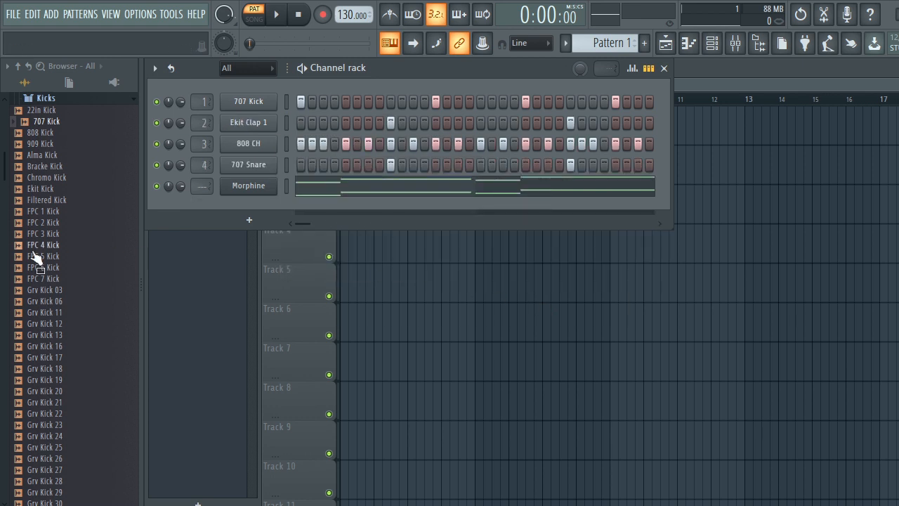
Open the Percussion folder and preview Grv Clap 01.
scroll(42, 162, "up", 4)
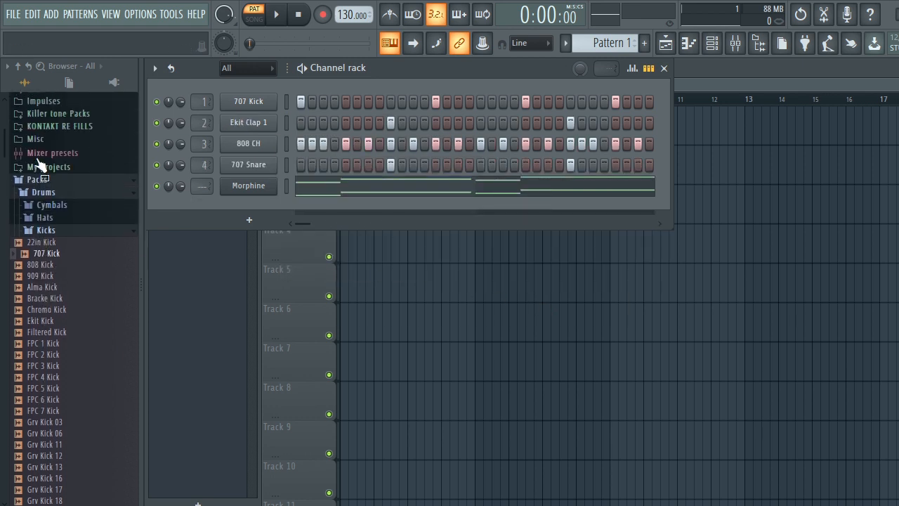
left_click(46, 232)
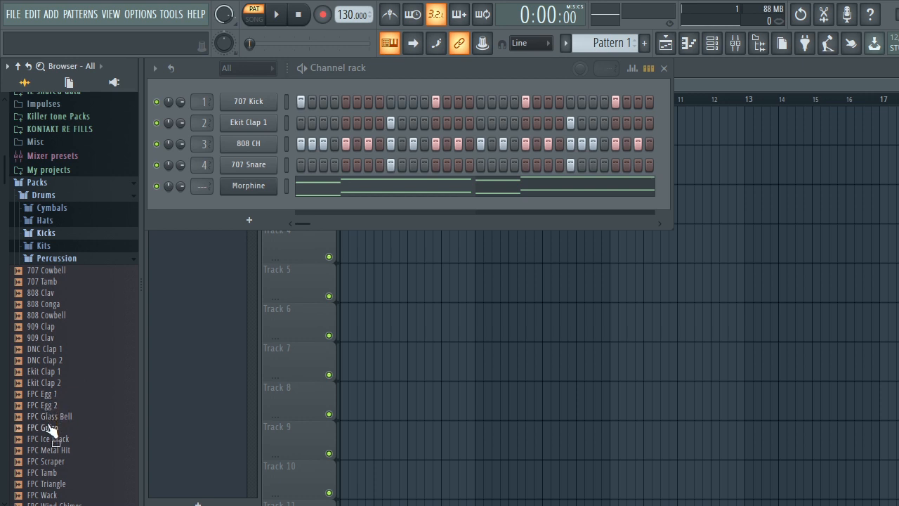
scroll(50, 429, "down", 6)
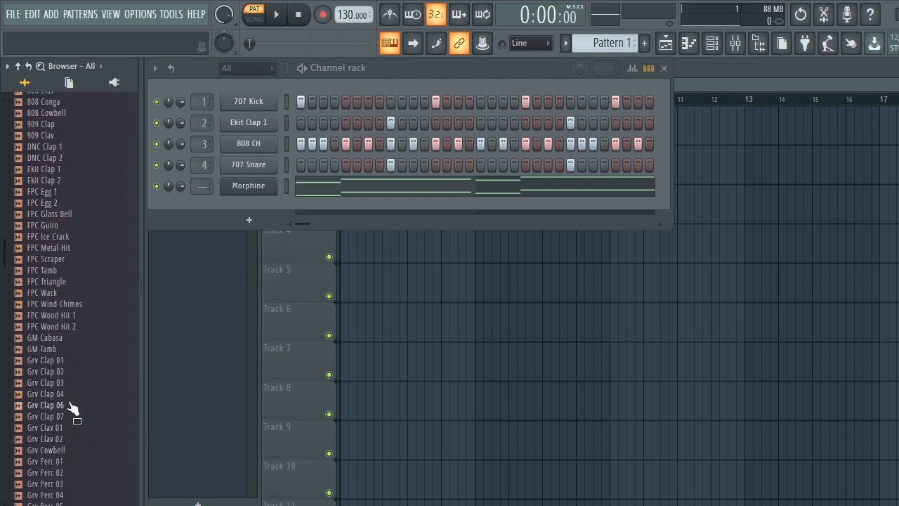
left_click(43, 363)
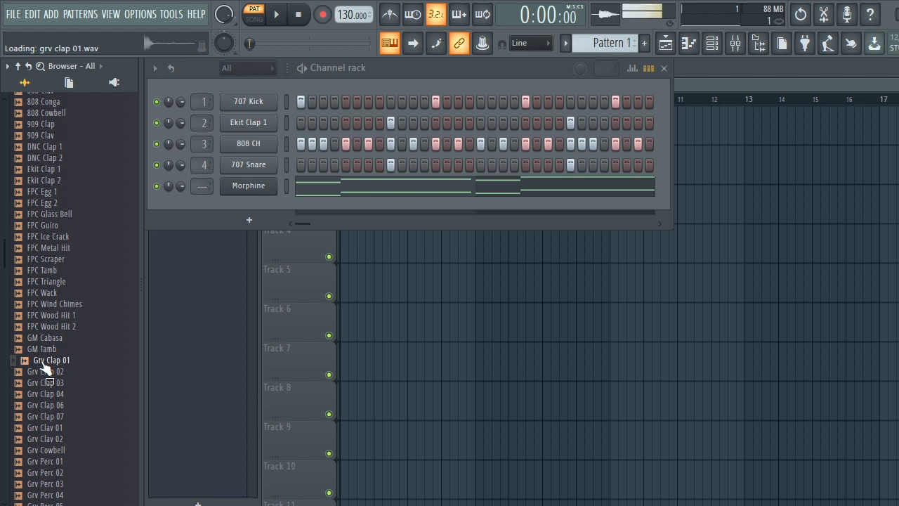
left_click_drag(43, 365, 63, 359)
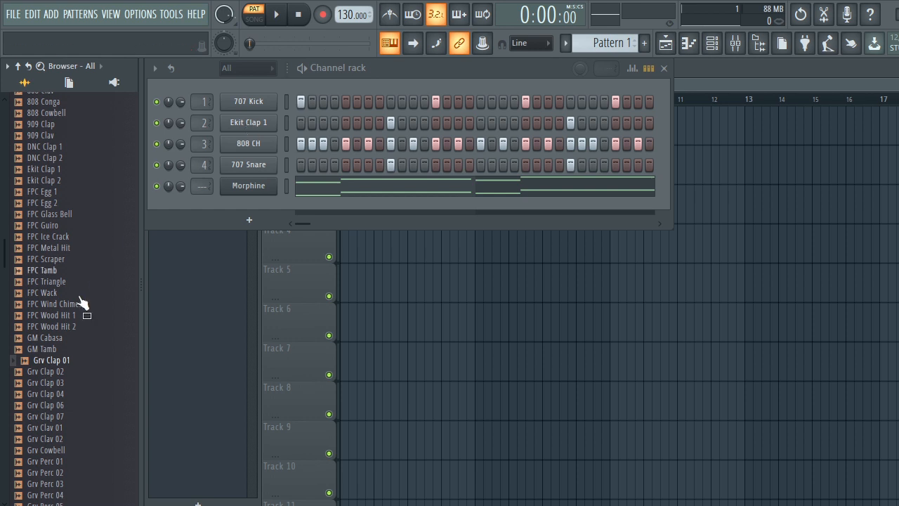
left_click_drag(76, 357, 47, 411)
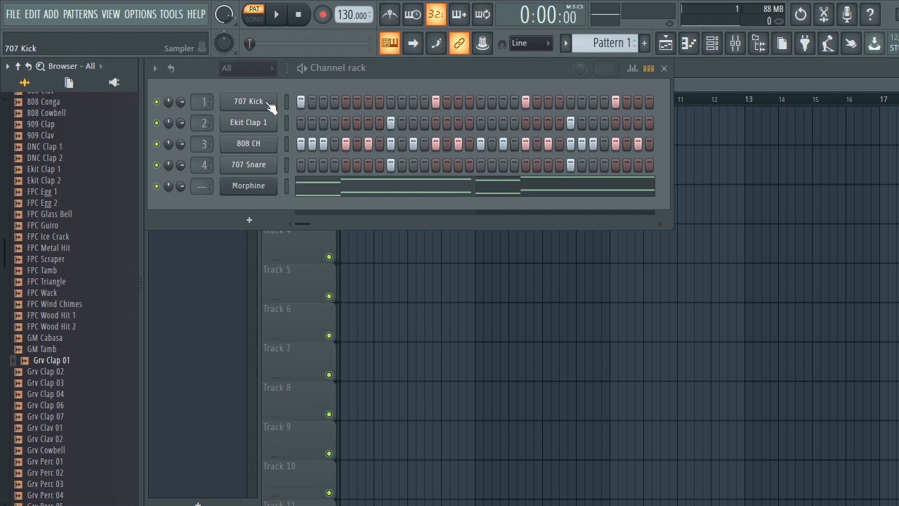
Mute the Morphine channel and start pattern playback.
left_click(157, 186)
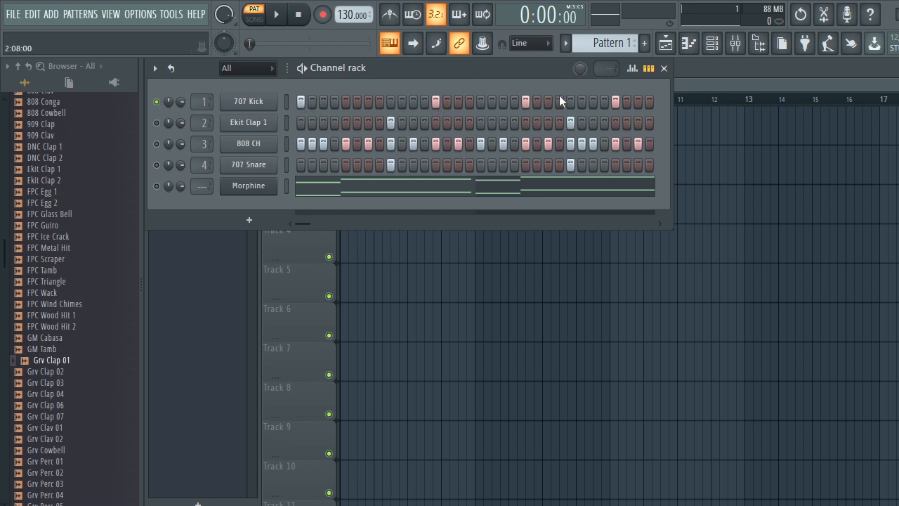
left_click(281, 24)
left_click(278, 17)
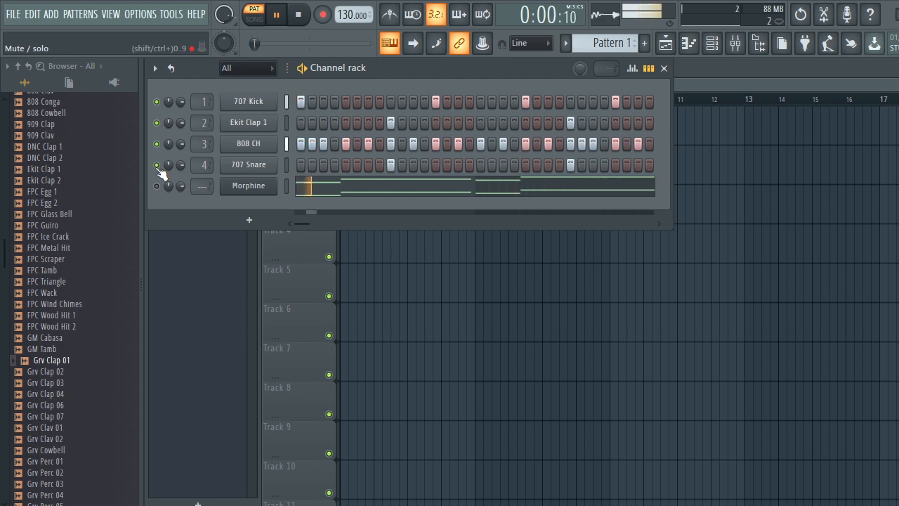
Add two extra snare steps near the end of the 707 Snare row.
left_click(604, 166)
right_click(604, 168)
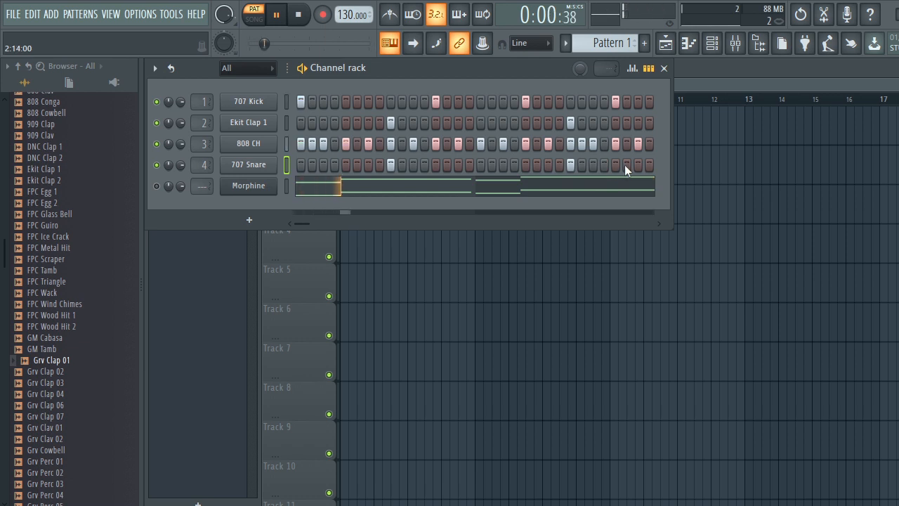
left_click(613, 167)
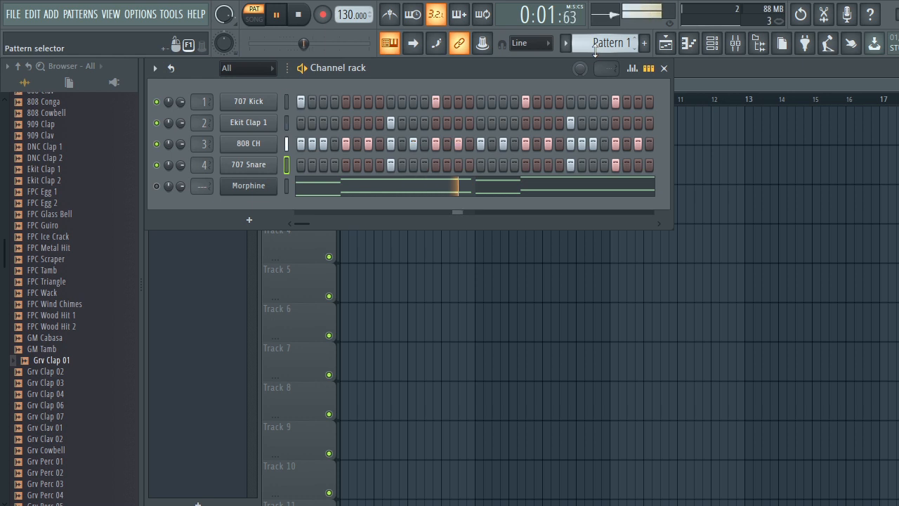
Cut the Morphine channel's notes from Pattern 1 and paste them into Pattern 2.
right_click(241, 192)
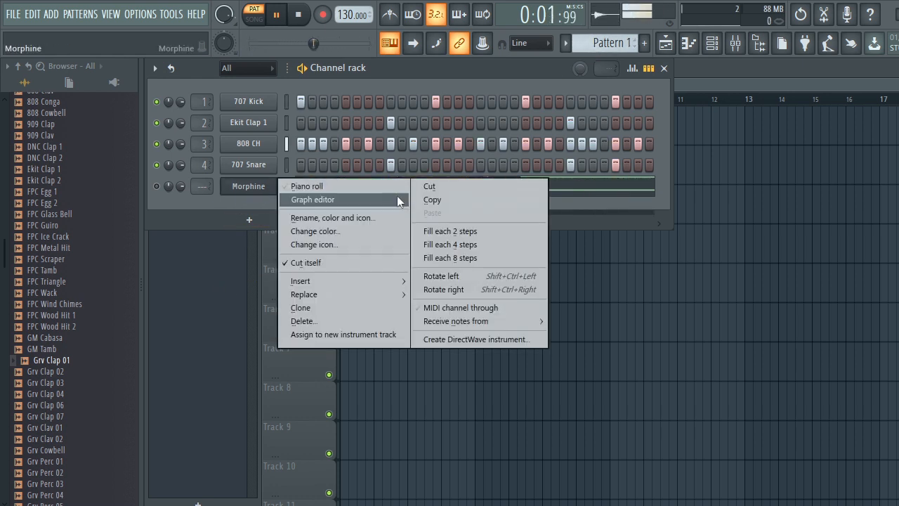
left_click(425, 187)
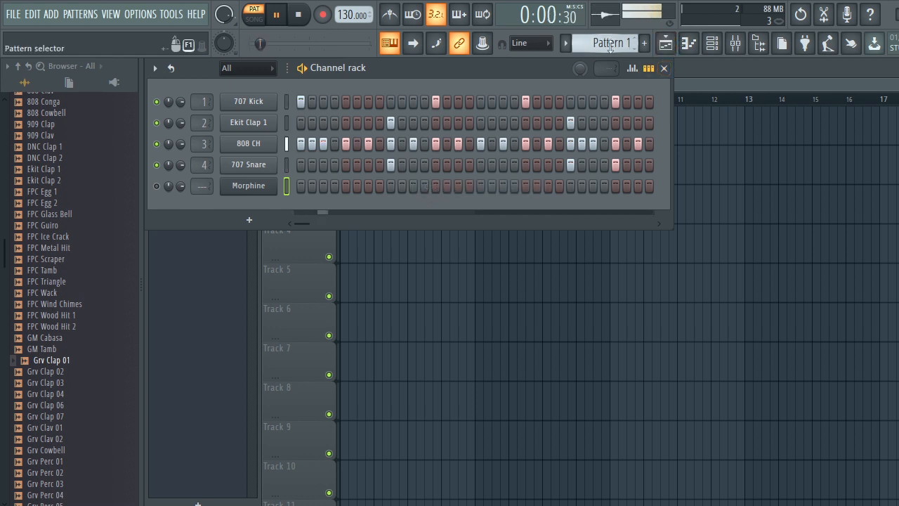
scroll(610, 45, "down", 1)
right_click(248, 188)
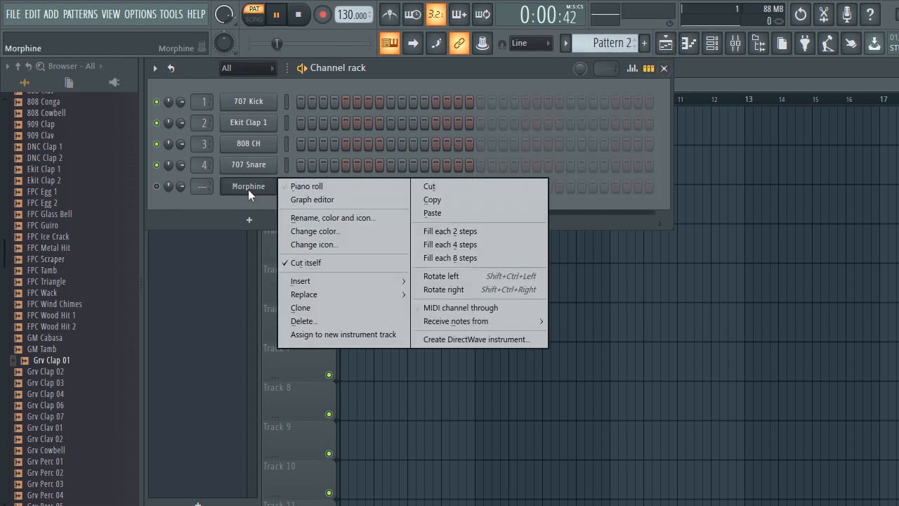
left_click(435, 214)
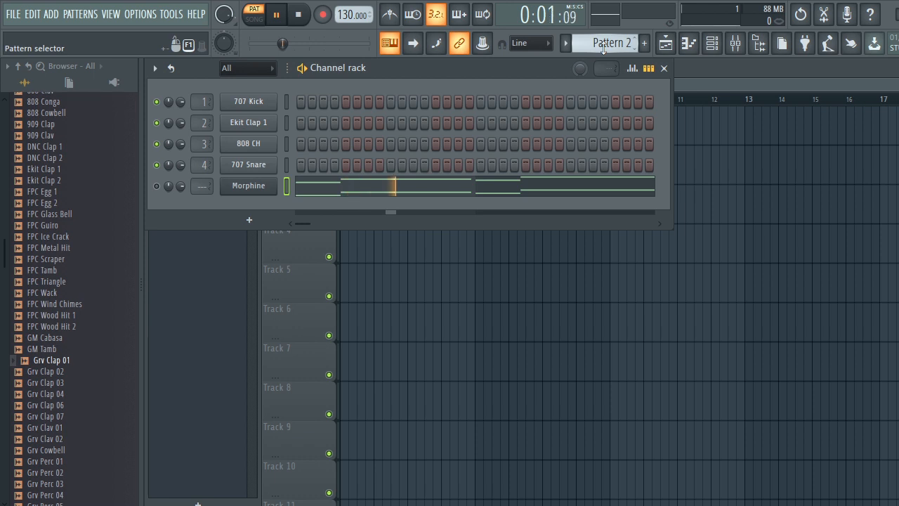
Place Pattern 1 twice on Track 1 of the playlist, at bars 1 and 3.
scroll(602, 46, "up", 1)
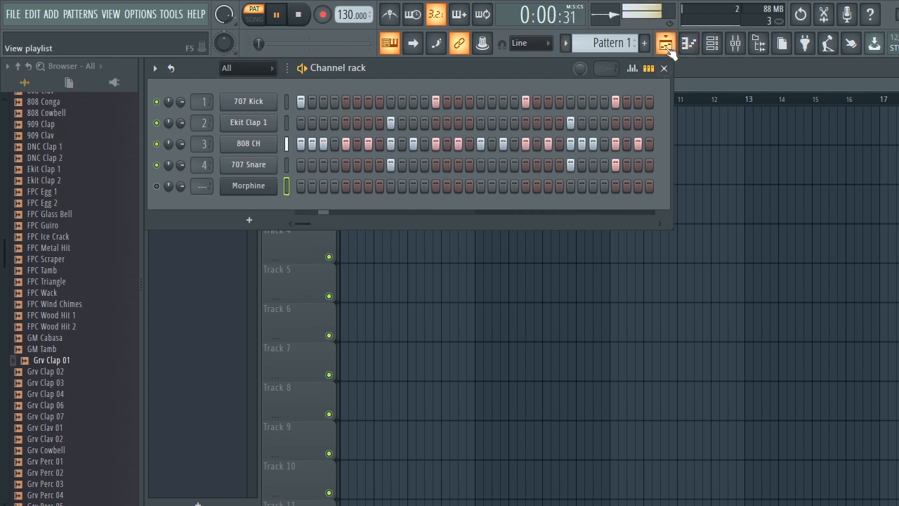
left_click(667, 44)
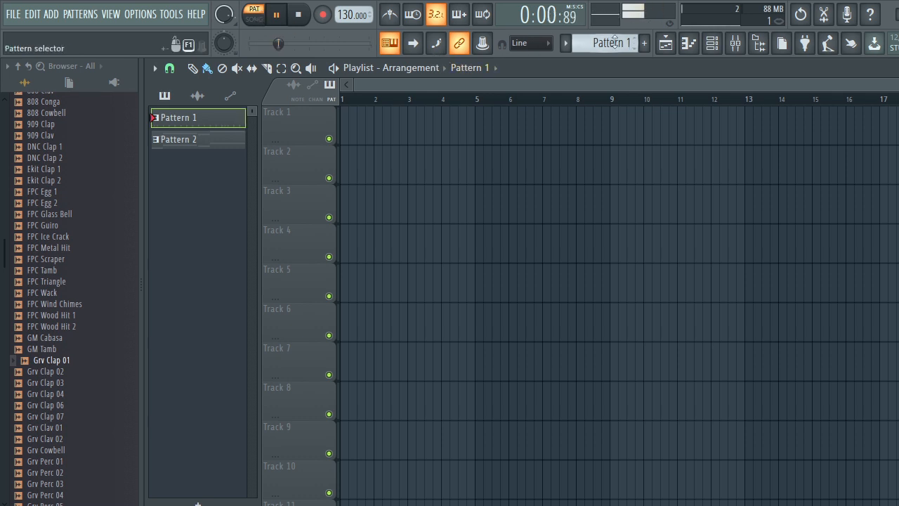
left_click(345, 138)
left_click(425, 150)
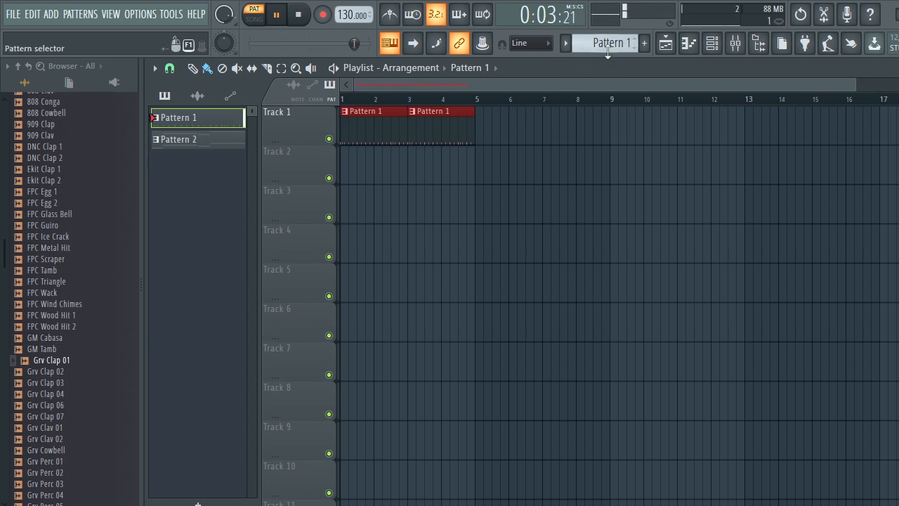
Place Pattern 2 twice on Track 2 of the playlist, at bars 1 and 3.
scroll(609, 42, "down", 1)
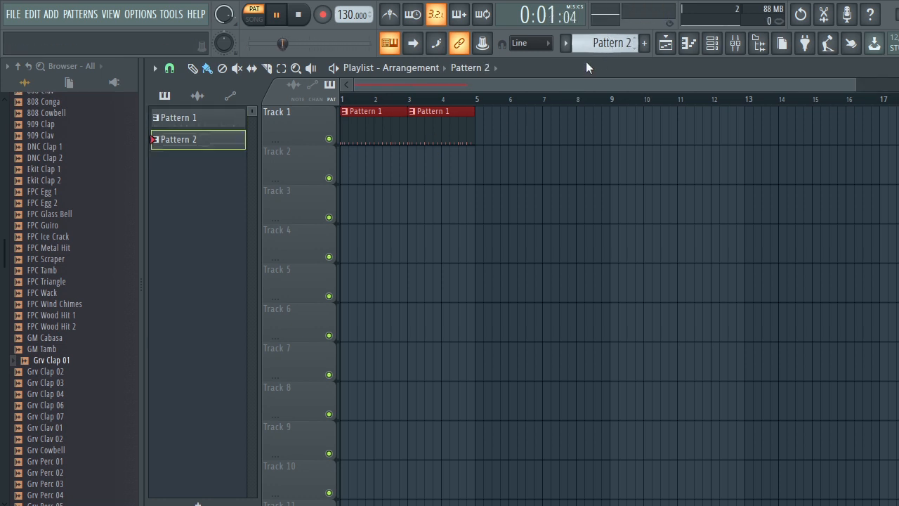
left_click(347, 176)
left_click(419, 177)
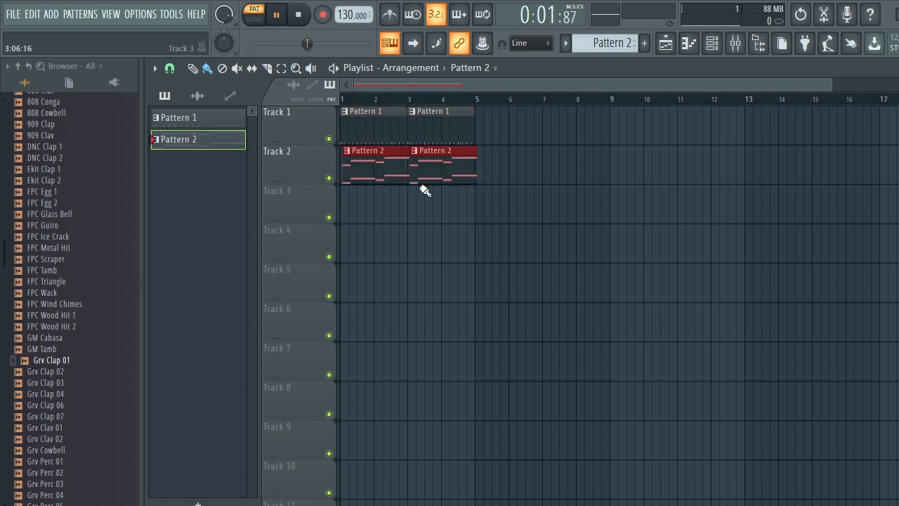
Switch playback to song mode and unmute the Morphine channel.
left_click(256, 19)
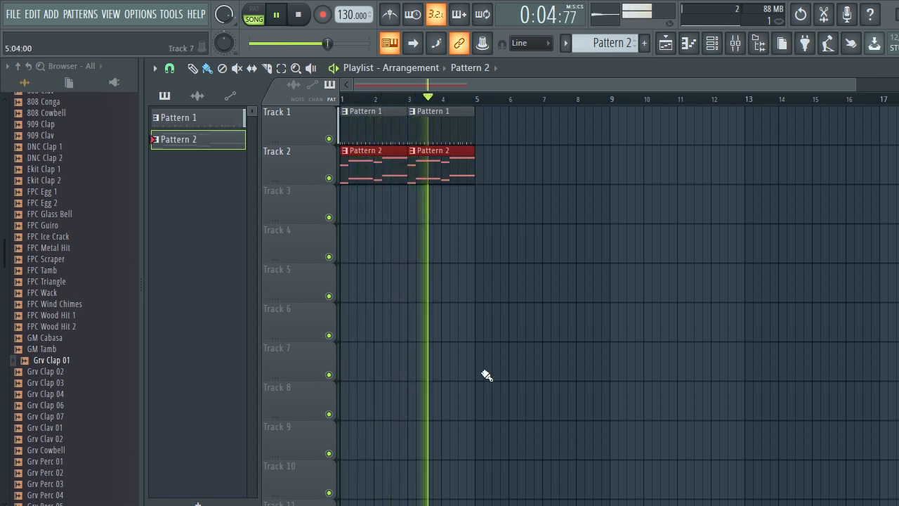
left_click(711, 43)
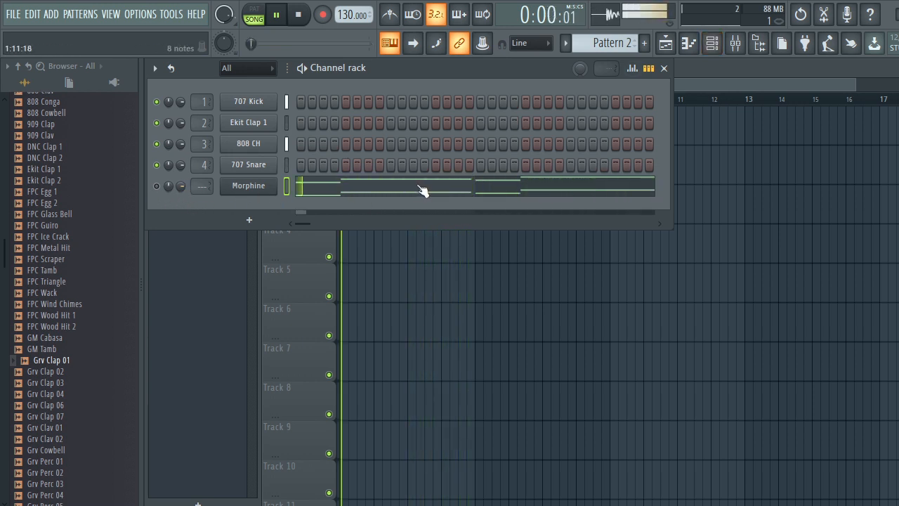
left_click(157, 186)
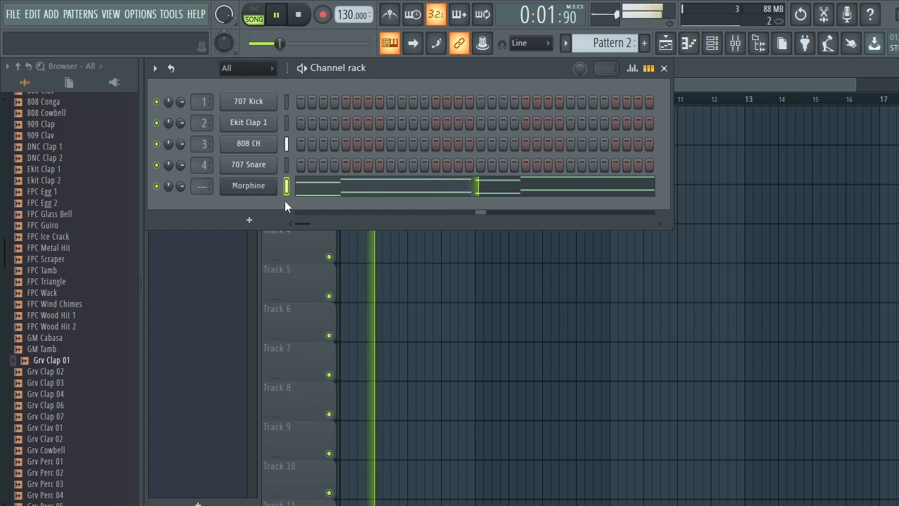
Open the Morphine channel's piano roll, scroll through its notes, and close it.
left_click(391, 196)
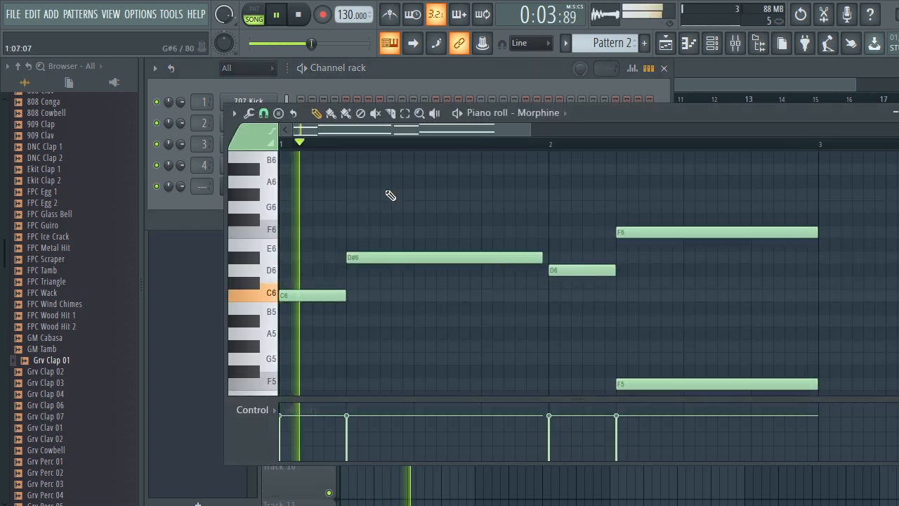
scroll(408, 323, "down", 1)
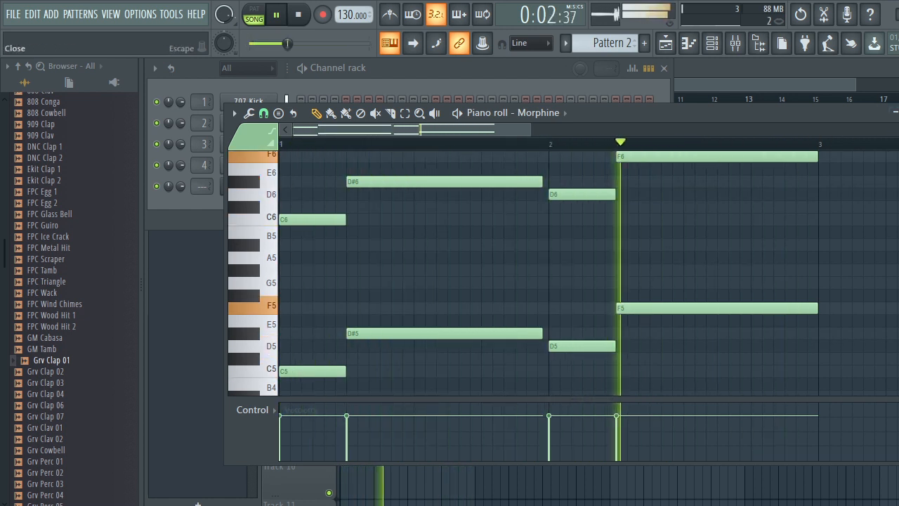
key("Escape")
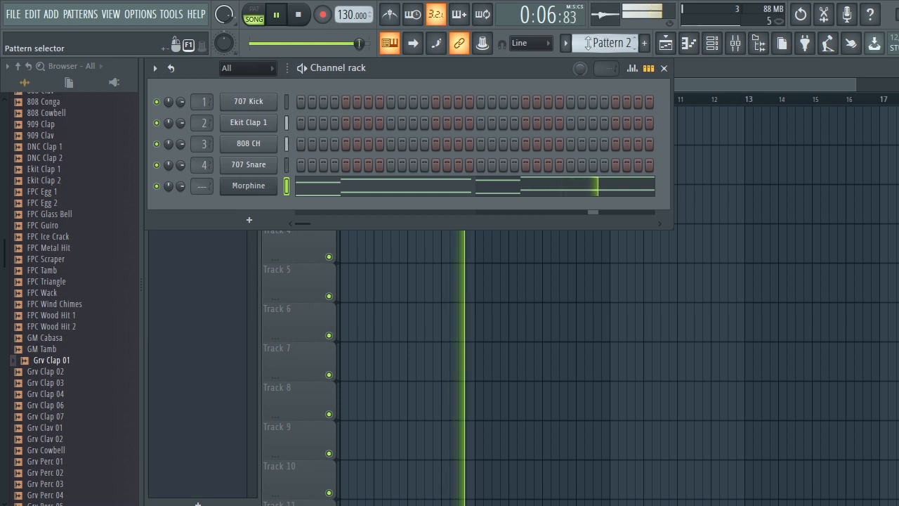
Open the playlist, piano roll, channel rack and mixer windows one after another, then close the mixer.
left_click(665, 45)
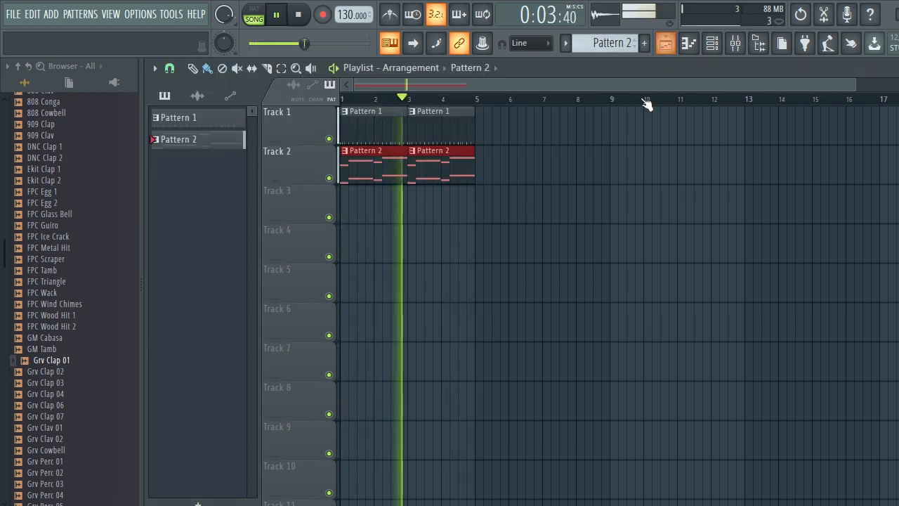
left_click(688, 44)
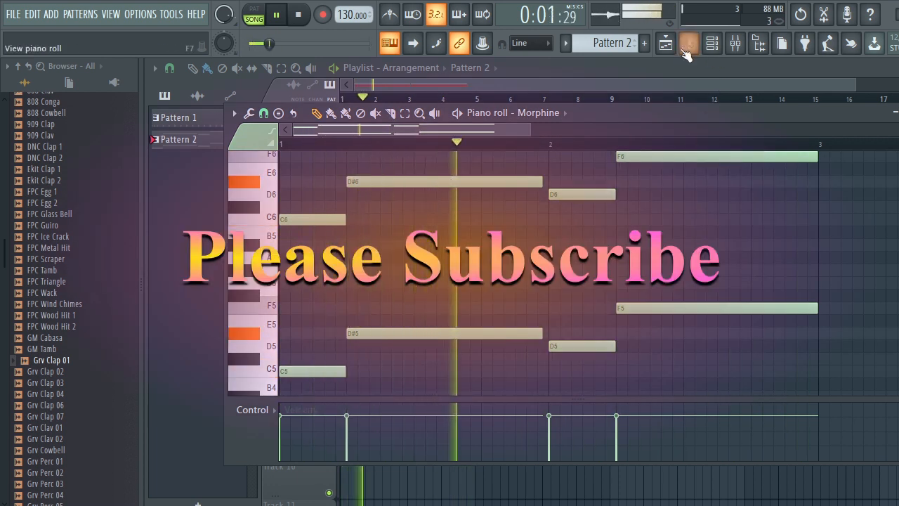
left_click(712, 44)
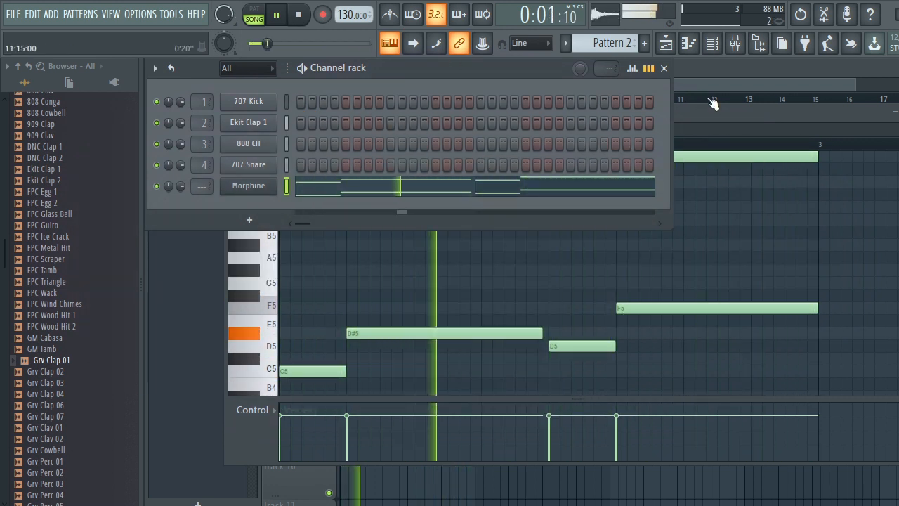
left_click(739, 50)
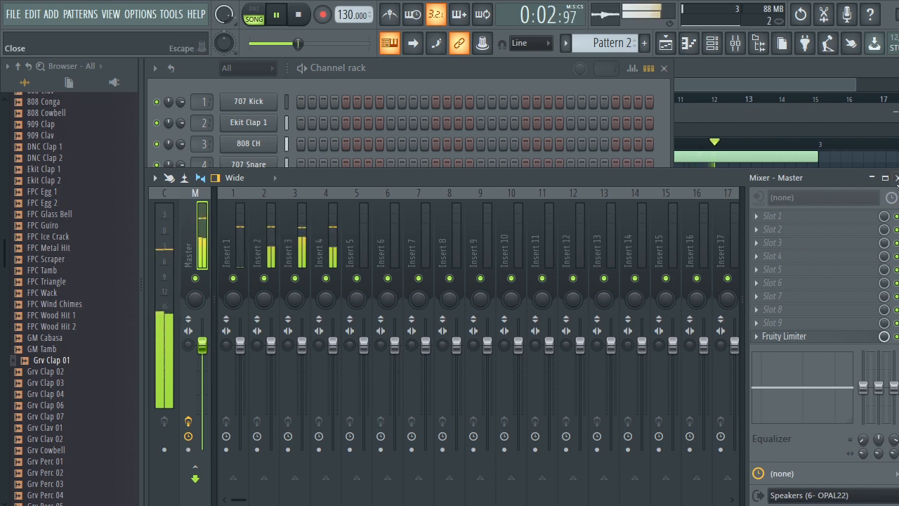
left_click(895, 178)
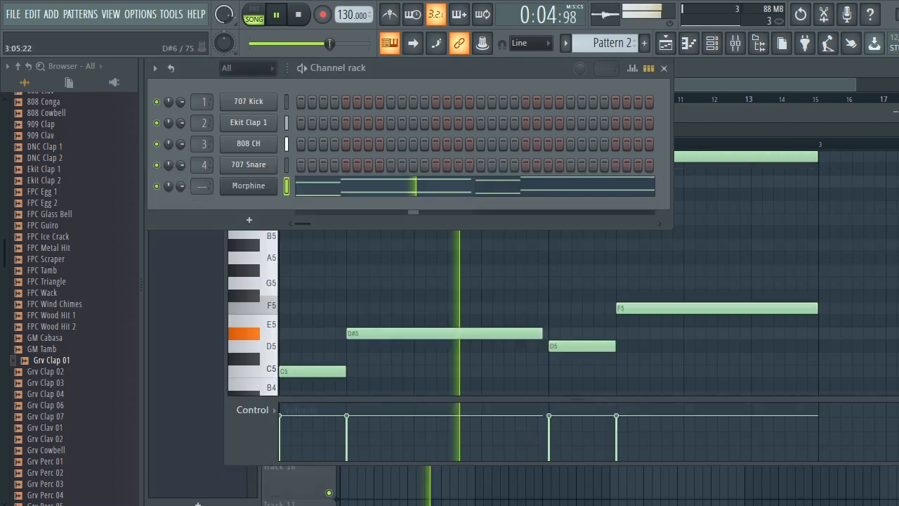